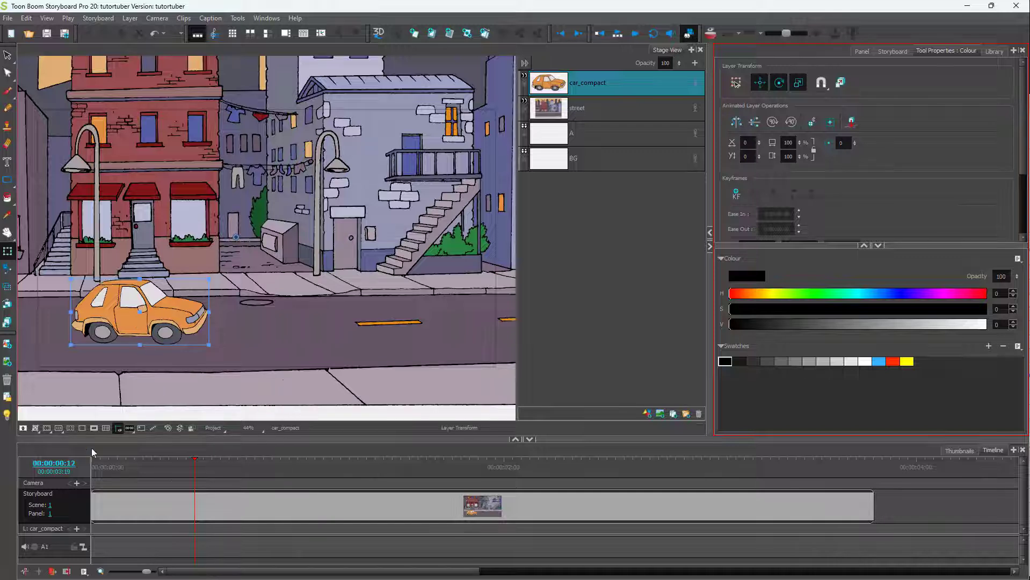
# Step: Key the car's start at frame 12, then drag it right along the street at 2:03
pyautogui.click(736, 194)
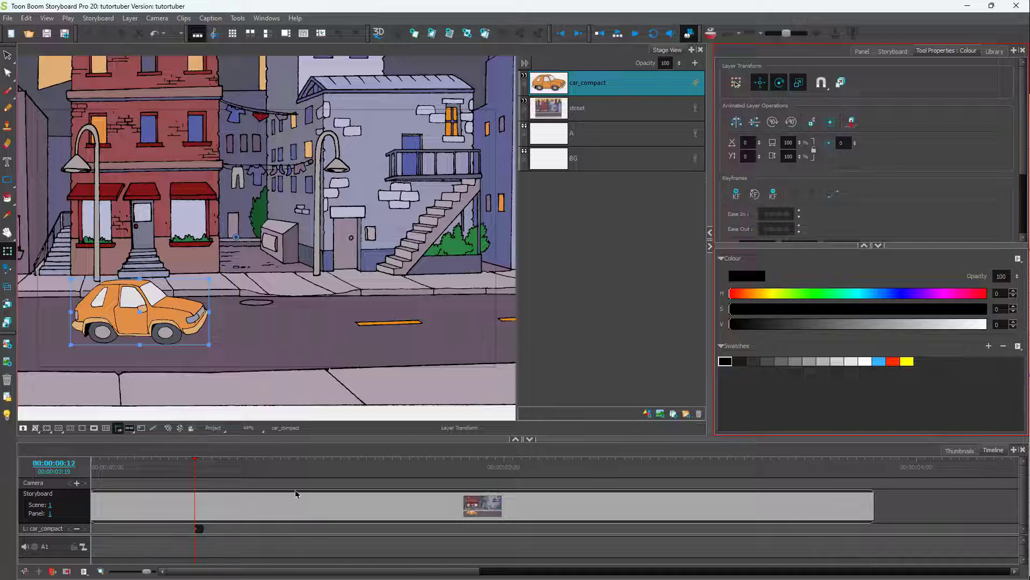
pyautogui.moveTo(194, 470); pyautogui.dragTo(536, 482)
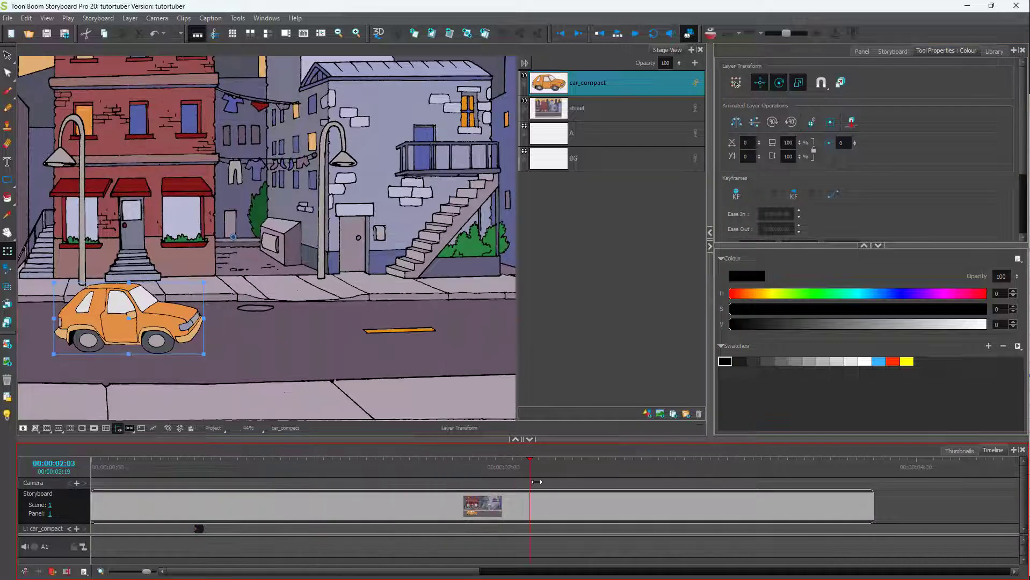
pyautogui.moveTo(113, 309); pyautogui.dragTo(367, 304)
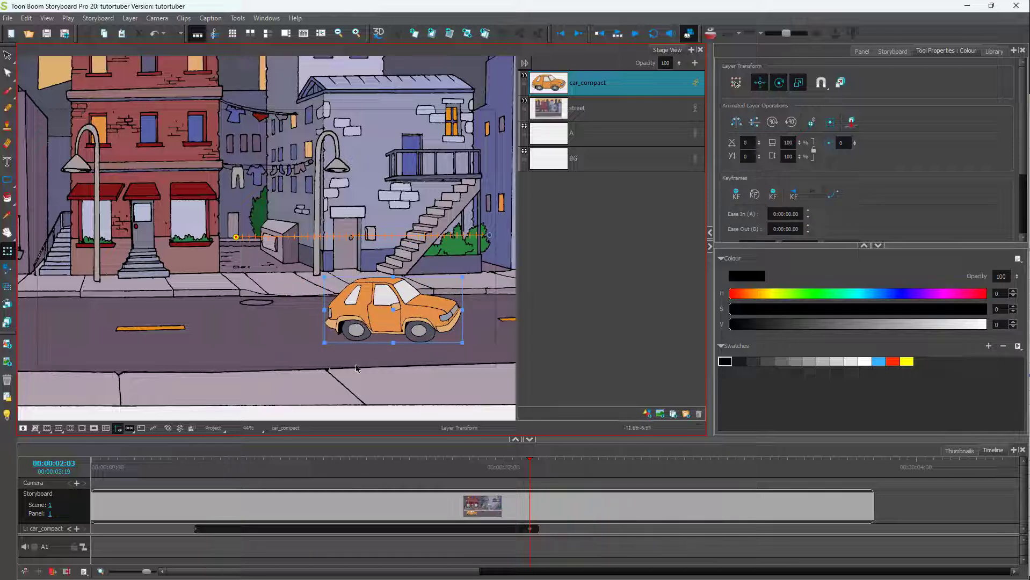
# Step: Rewind to the start and play back the car driving along the street
pyautogui.moveTo(397, 468); pyautogui.dragTo(99, 468)
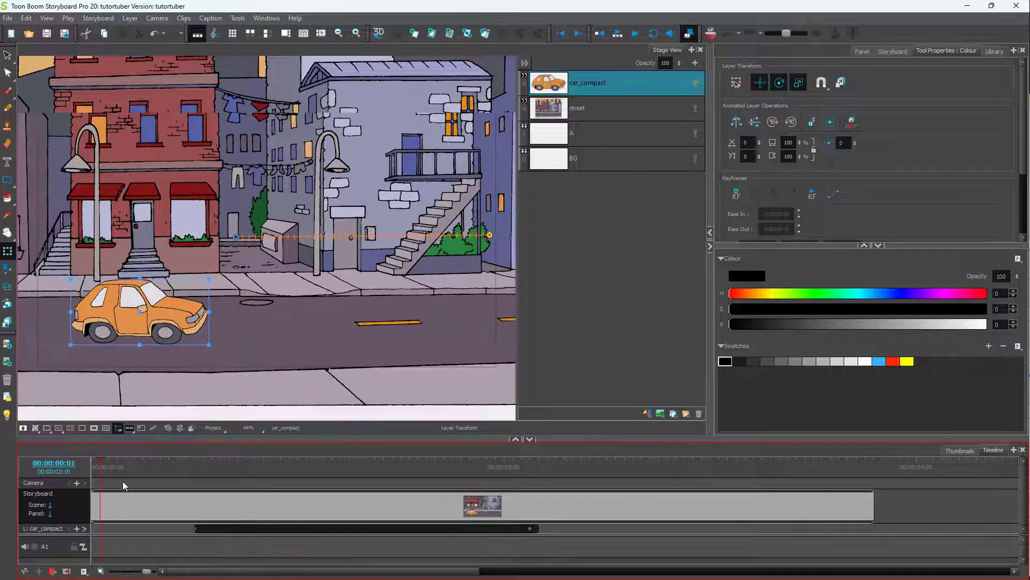
pyautogui.click(633, 37)
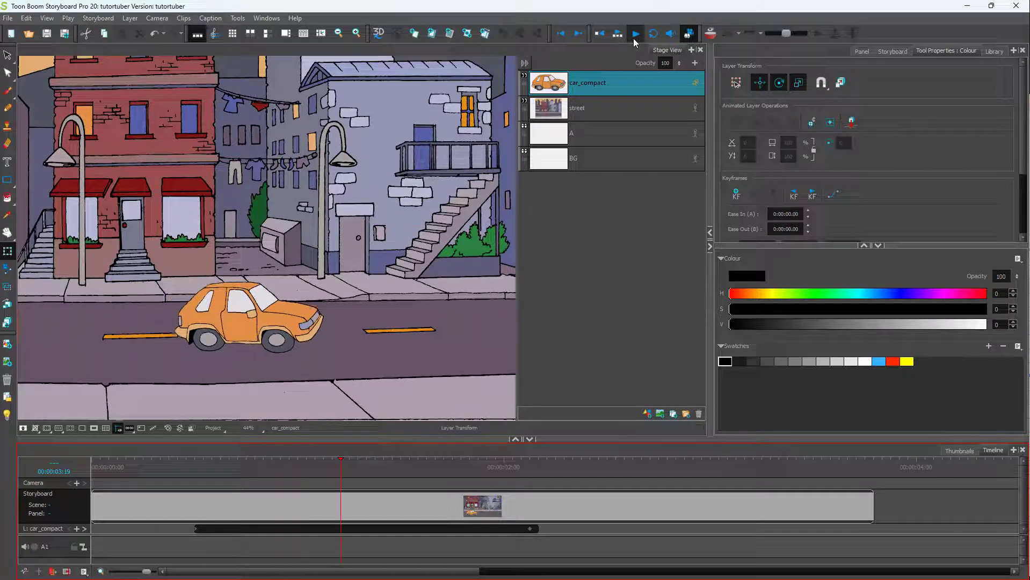
pyautogui.click(633, 38)
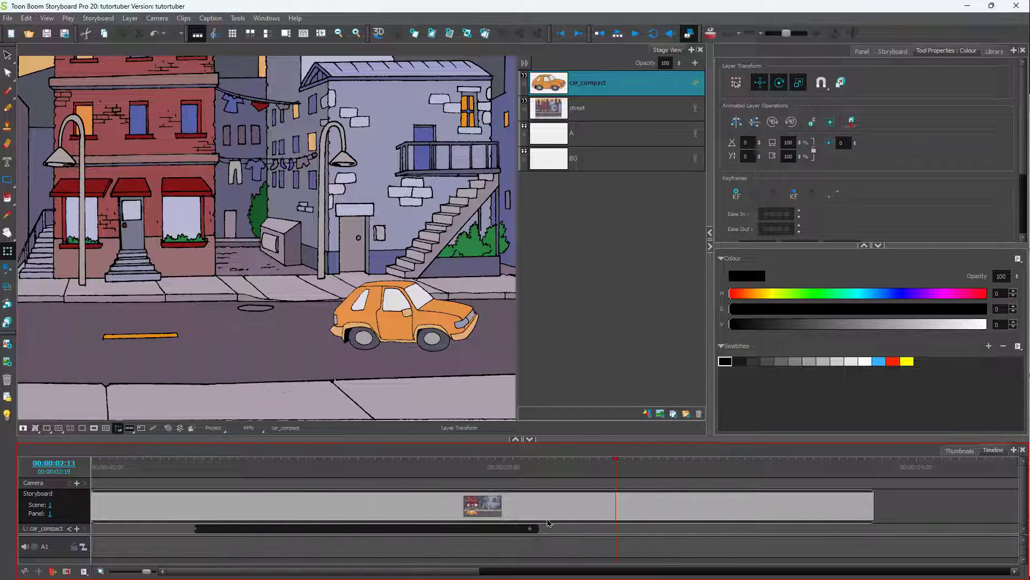
# Step: Select the starting keyframe on the car_compact track
pyautogui.scroll(-3, 870, 223)
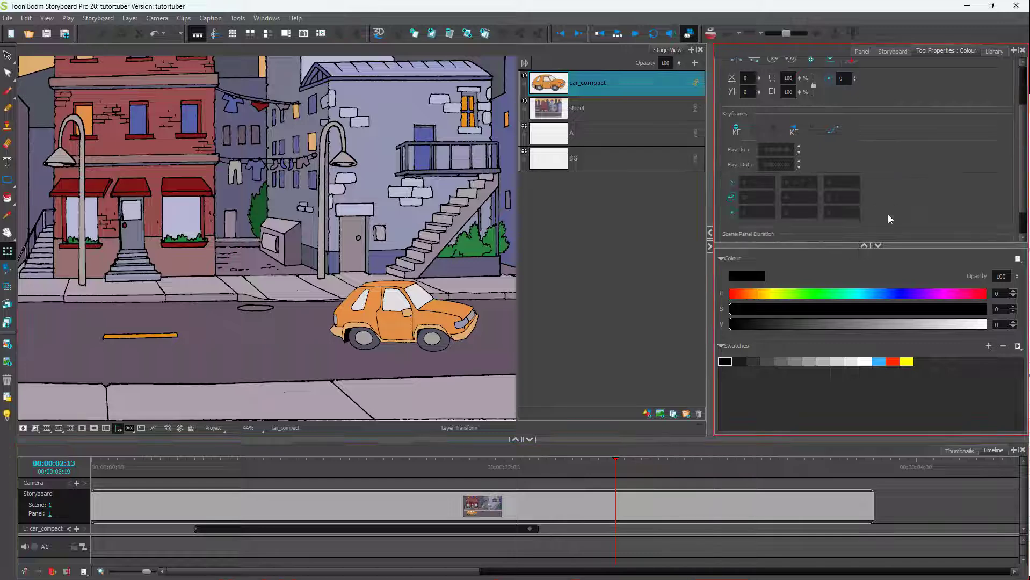
pyautogui.click(196, 529)
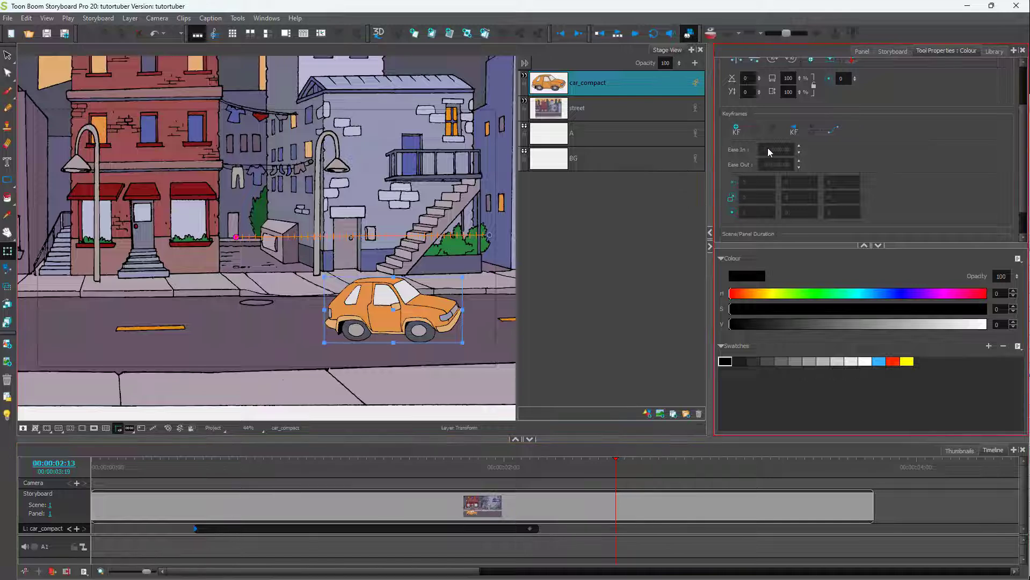
pyautogui.click(409, 295)
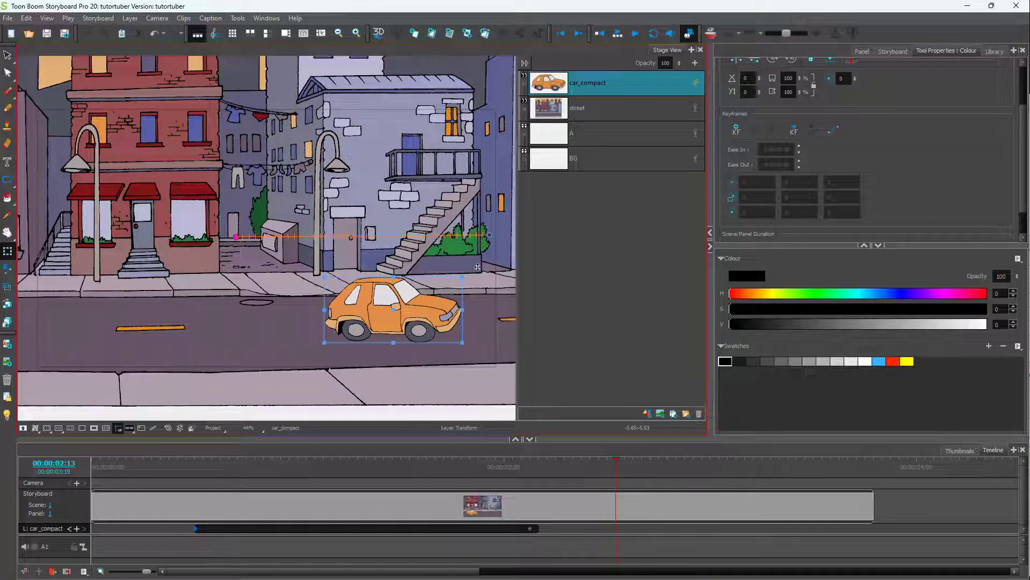
pyautogui.click(530, 529)
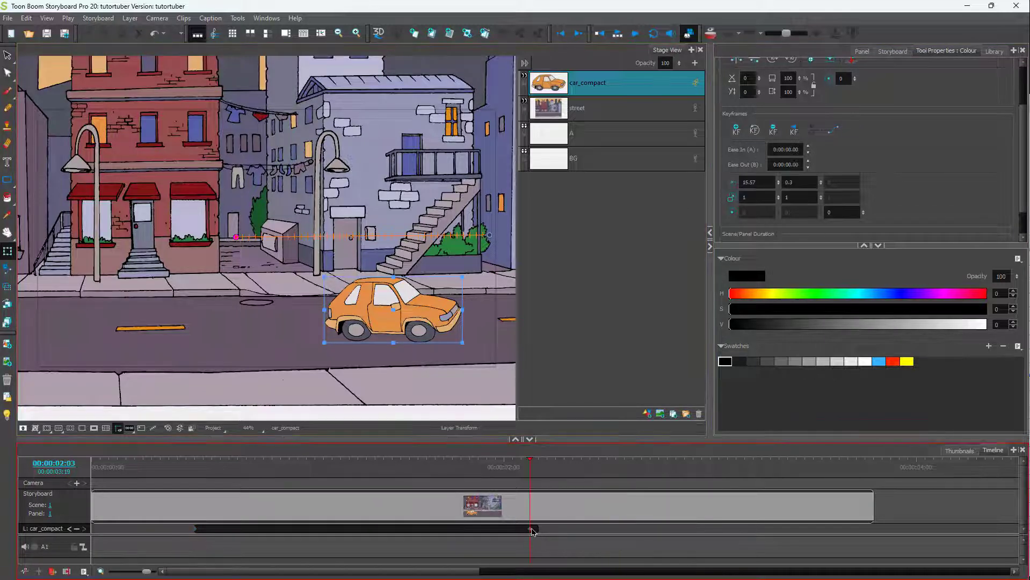
pyautogui.click(195, 528)
# Step: Set the starting keyframe's Ease In to 0:00:00.23 in Tool Properties
pyautogui.click(807, 146)
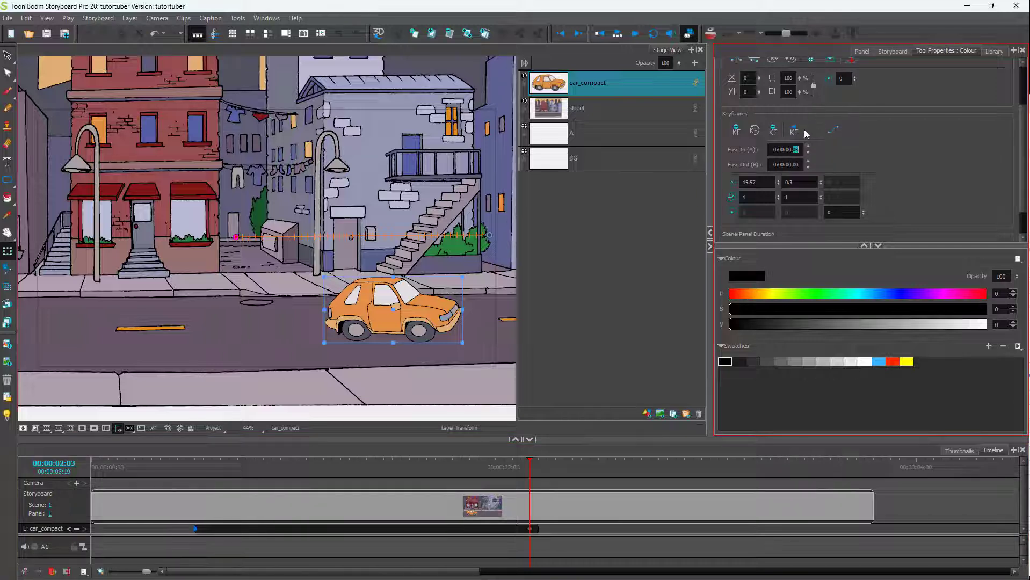
pyautogui.click(807, 148)
pyautogui.write('23')
pyautogui.press('Return')
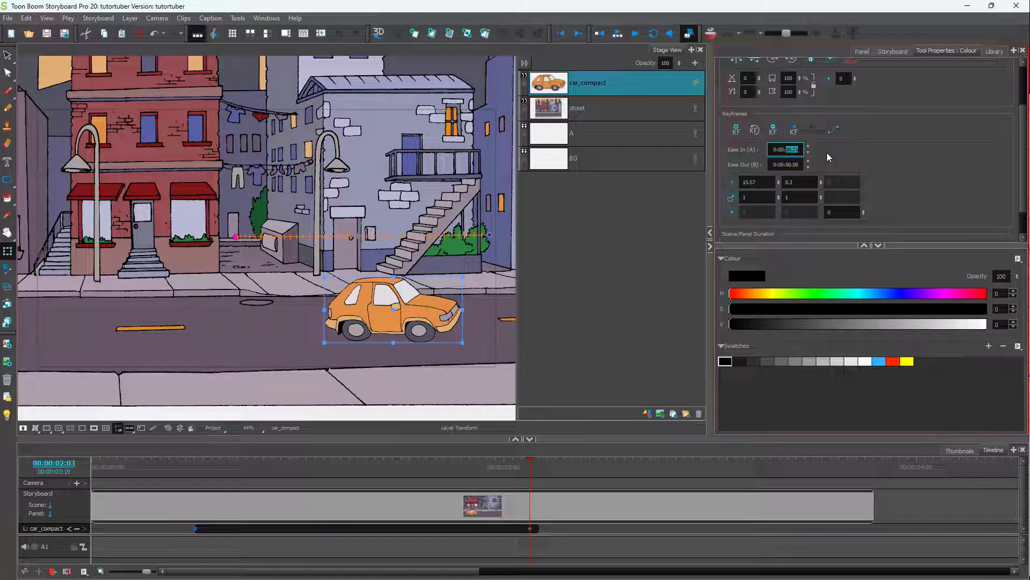
pyautogui.write('0.5')
pyautogui.click(179, 470)
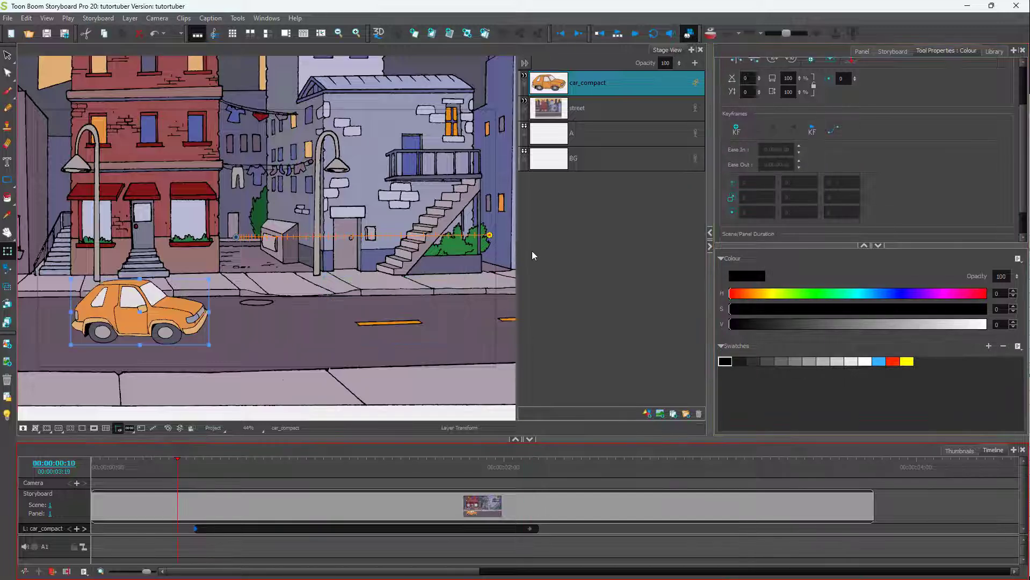
pyautogui.click(634, 36)
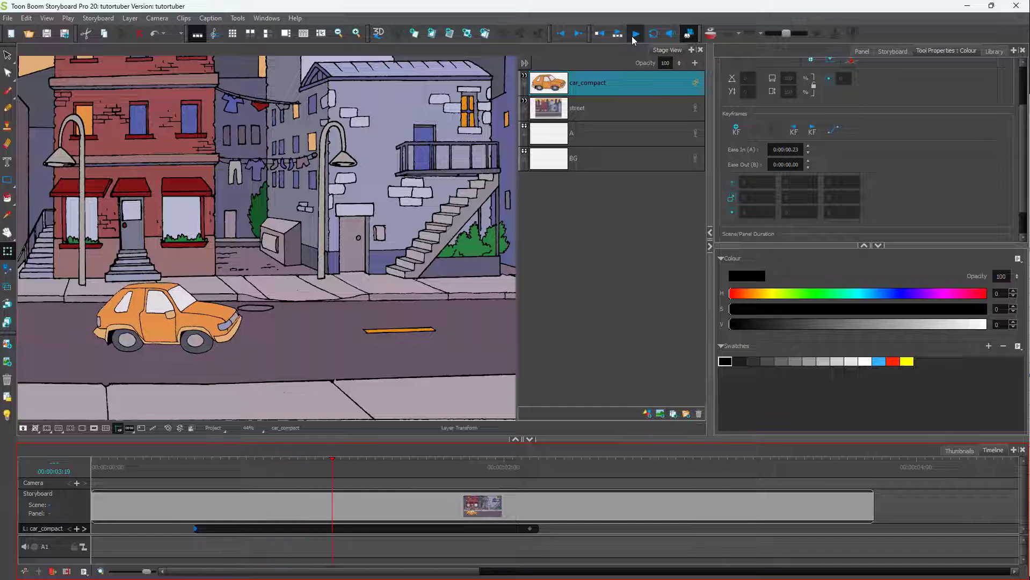
pyautogui.press('space')
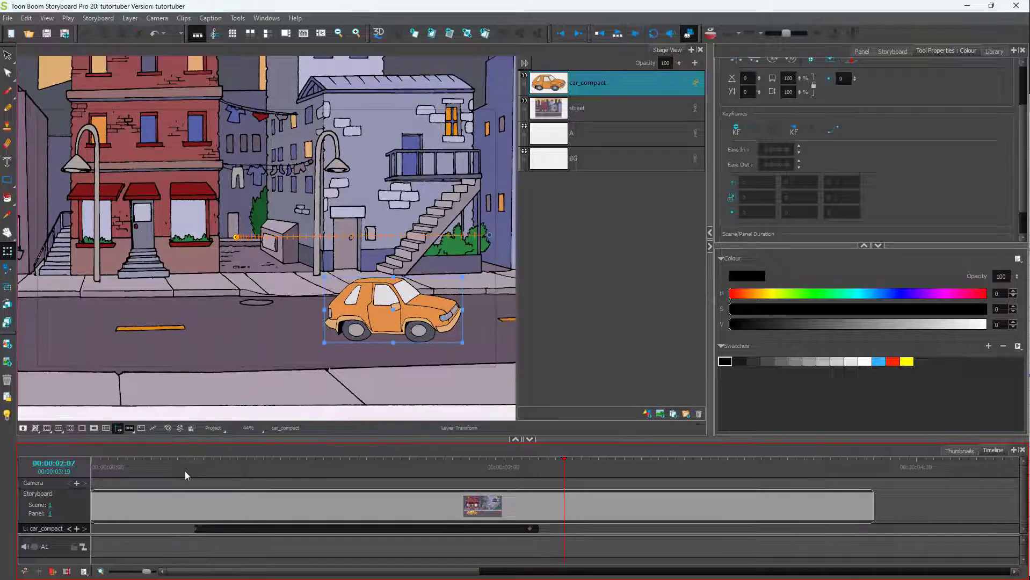
pyautogui.click(179, 468)
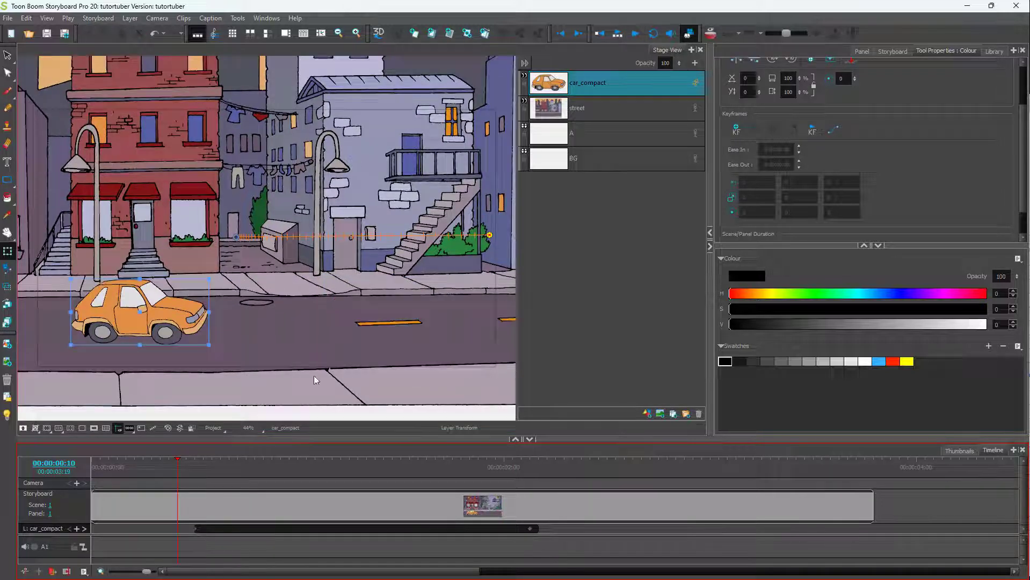
pyautogui.click(634, 36)
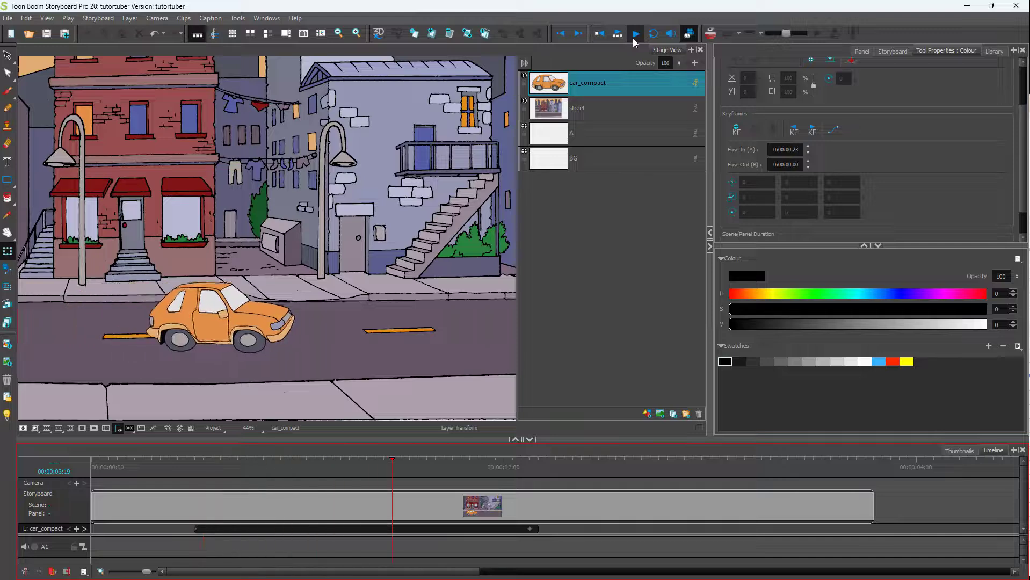
pyautogui.click(633, 38)
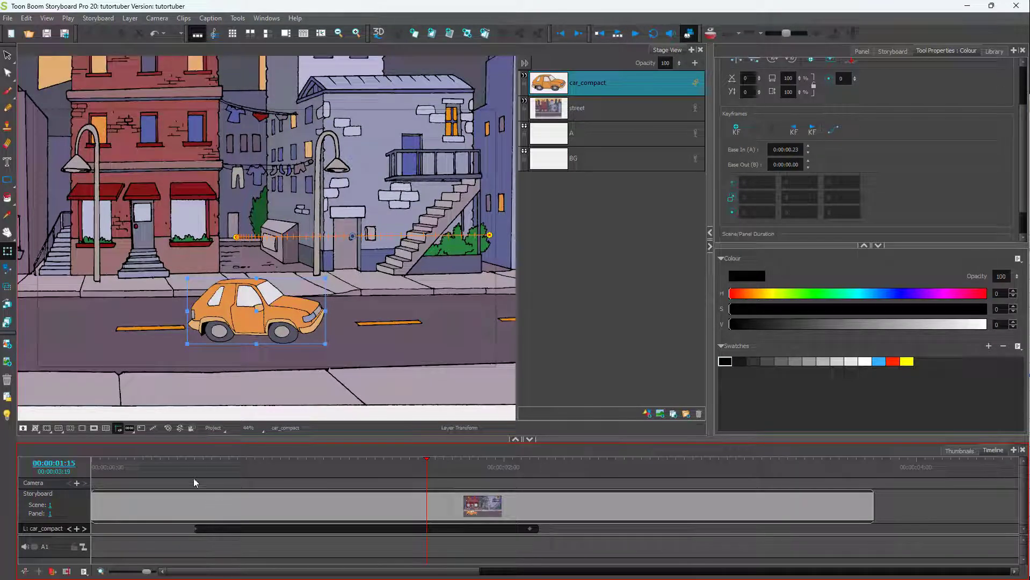
pyautogui.click(186, 468)
pyautogui.click(243, 531)
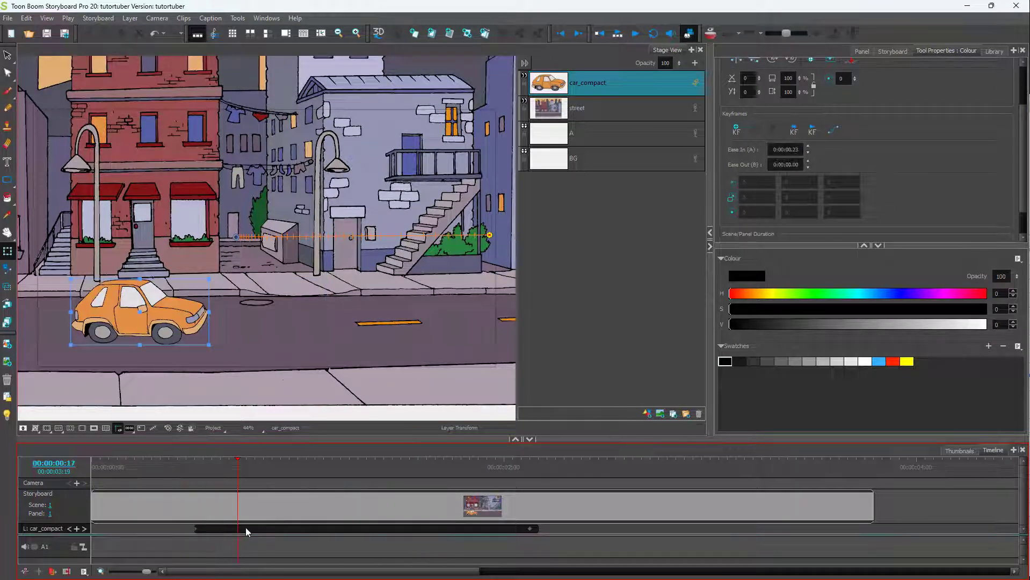
pyautogui.click(635, 34)
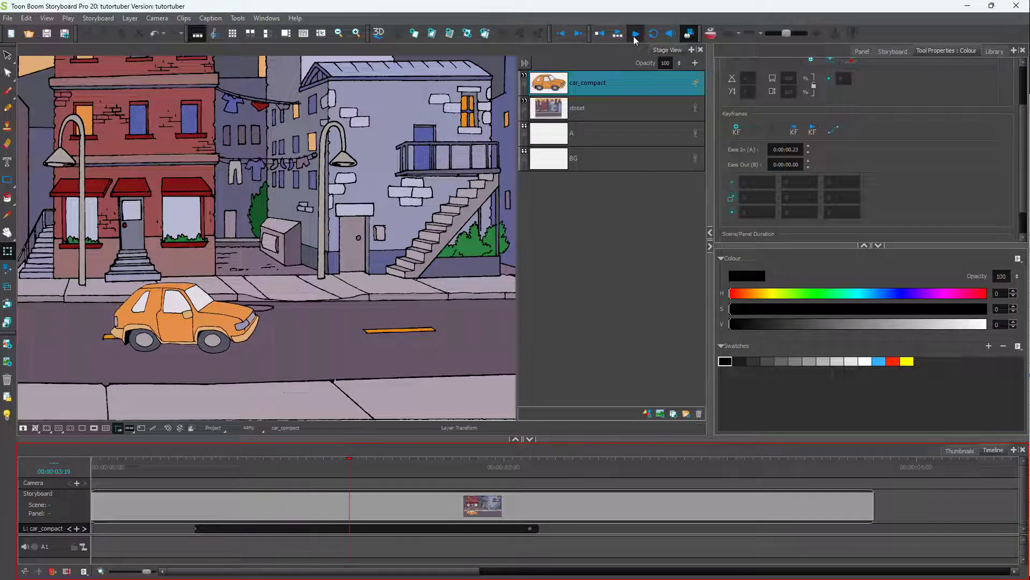
pyautogui.click(635, 35)
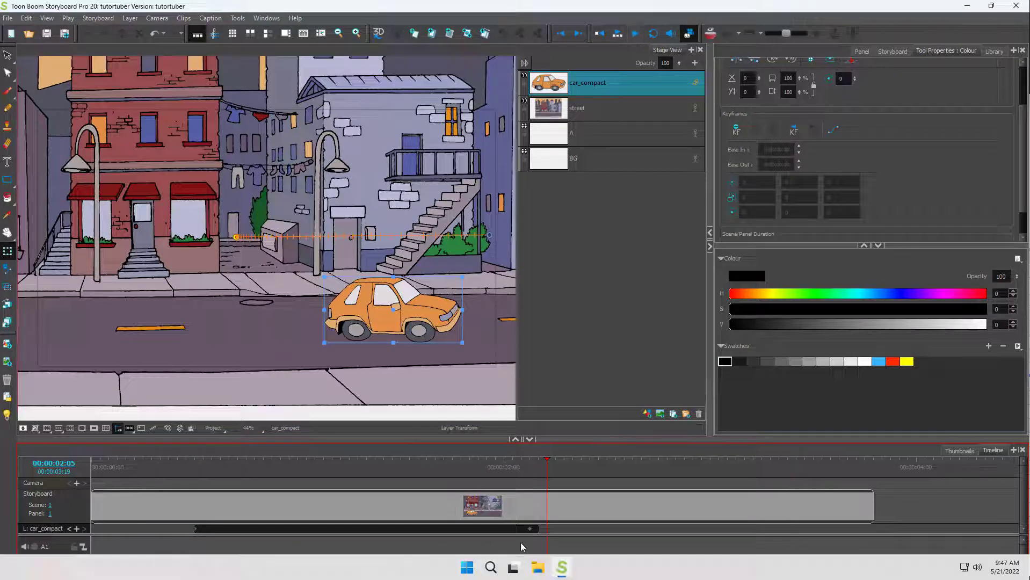
pyautogui.click(522, 526)
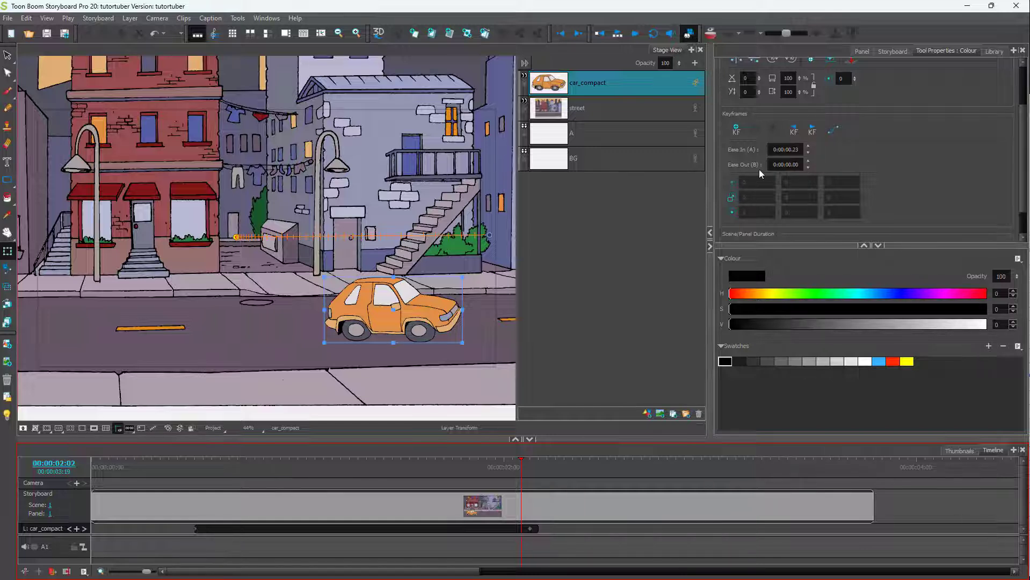
pyautogui.click(786, 168)
pyautogui.click(796, 165)
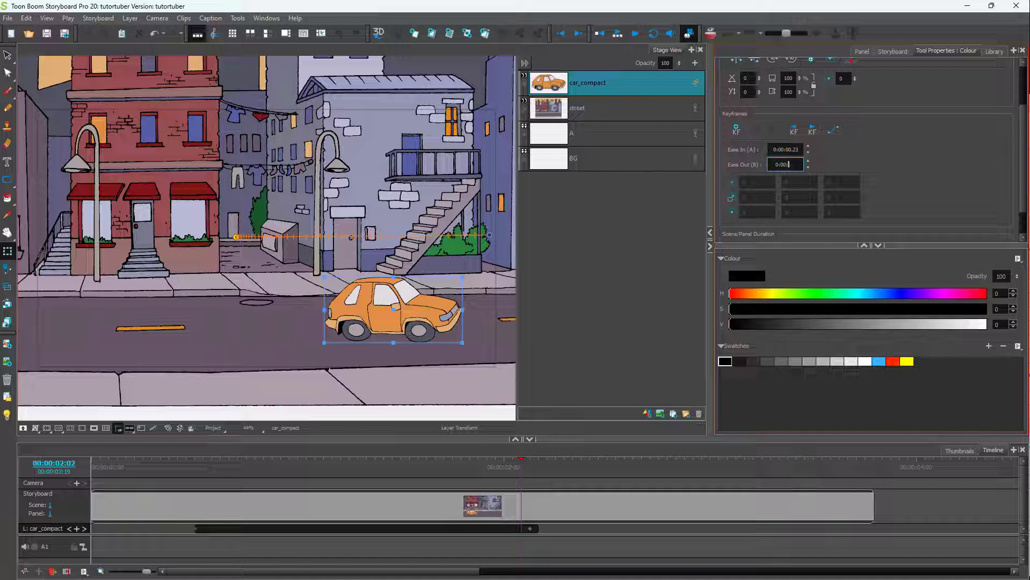
pyautogui.write('0:00:1')
pyautogui.press('Return')
pyautogui.click(186, 466)
pyautogui.click(634, 34)
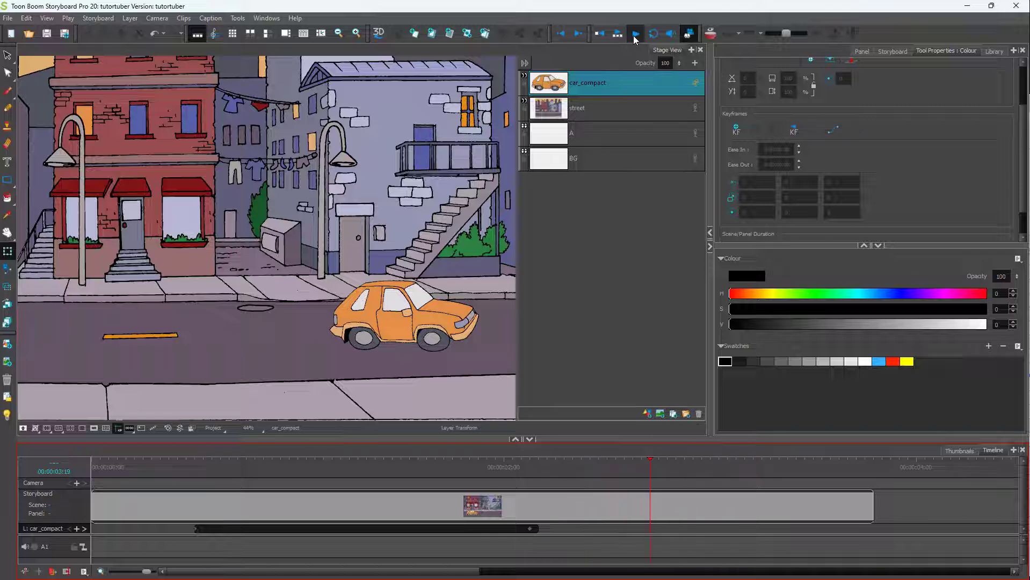
pyautogui.click(634, 35)
pyautogui.moveTo(531, 532); pyautogui.dragTo(792, 532)
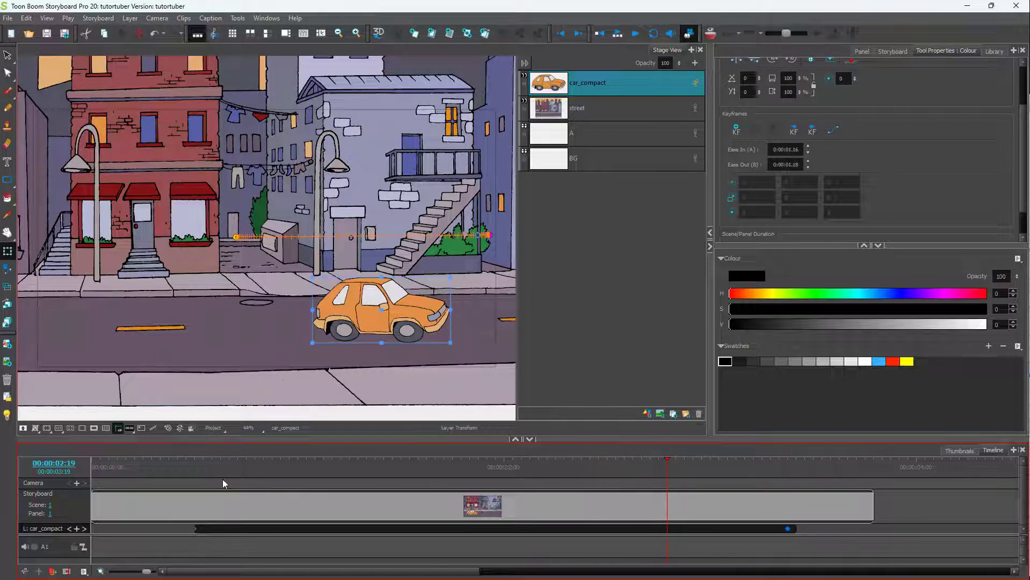
pyautogui.click(195, 461)
pyautogui.click(637, 35)
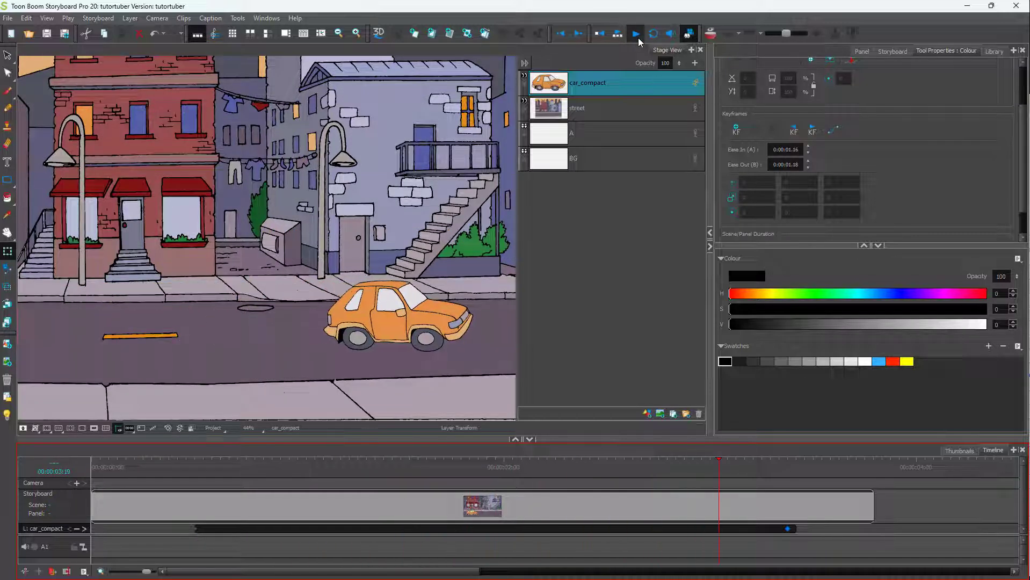
pyautogui.click(636, 36)
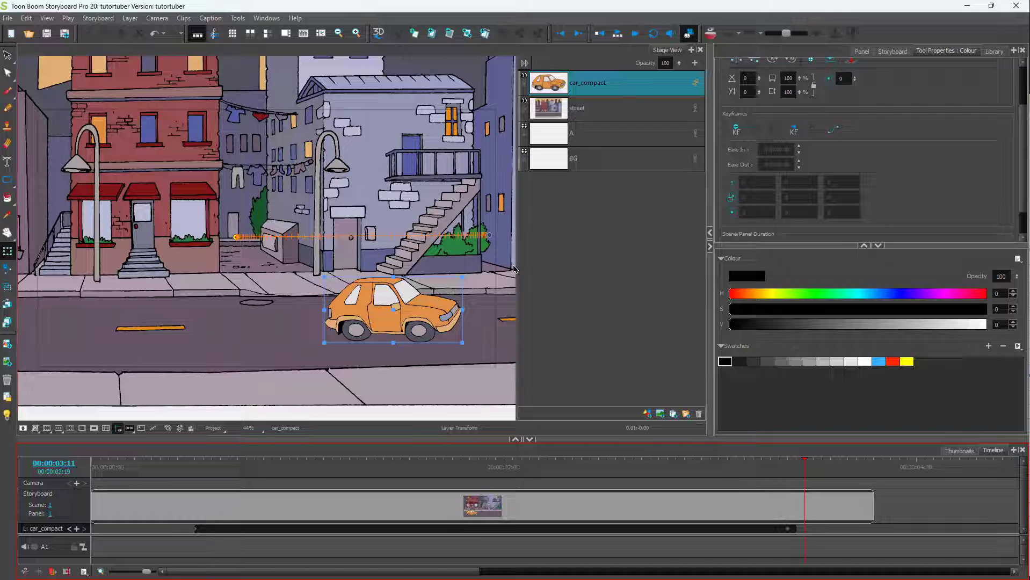
pyautogui.click(202, 473)
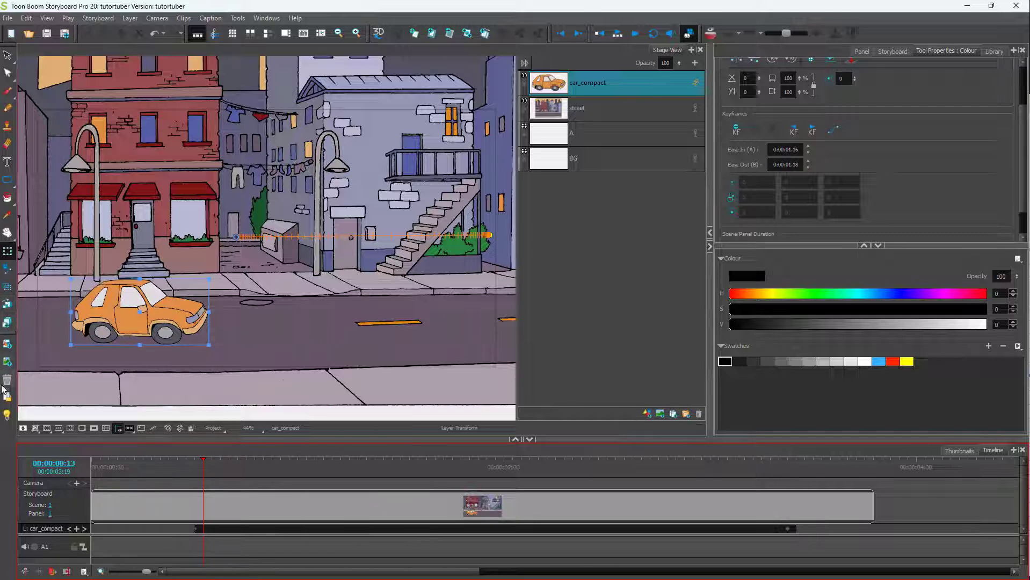
# Step: At frame 14, enable camera keyframing and nudge the camera's Z depth from 12 to 12.08
pyautogui.click(11, 274)
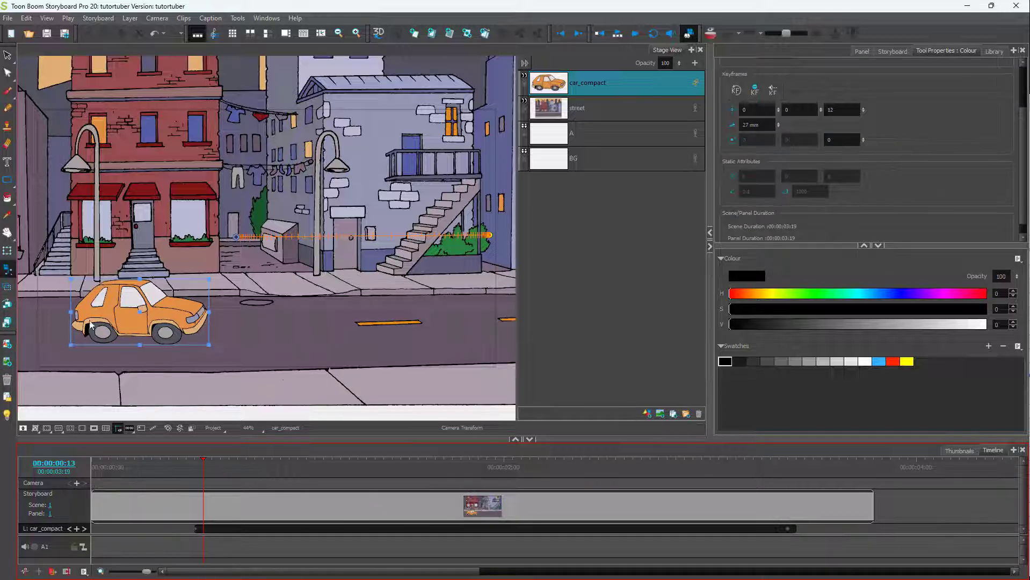
pyautogui.press('.')
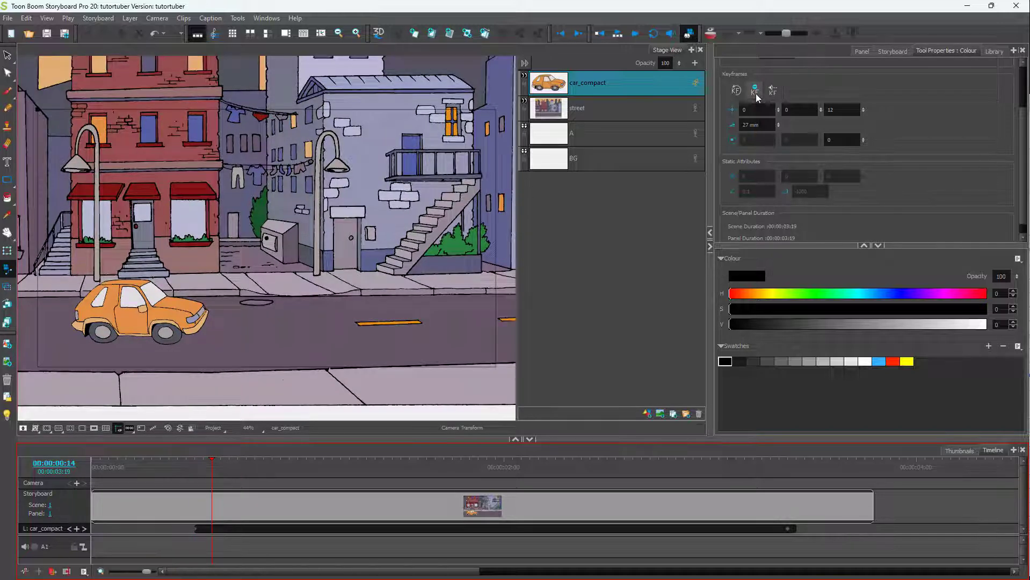
pyautogui.click(735, 91)
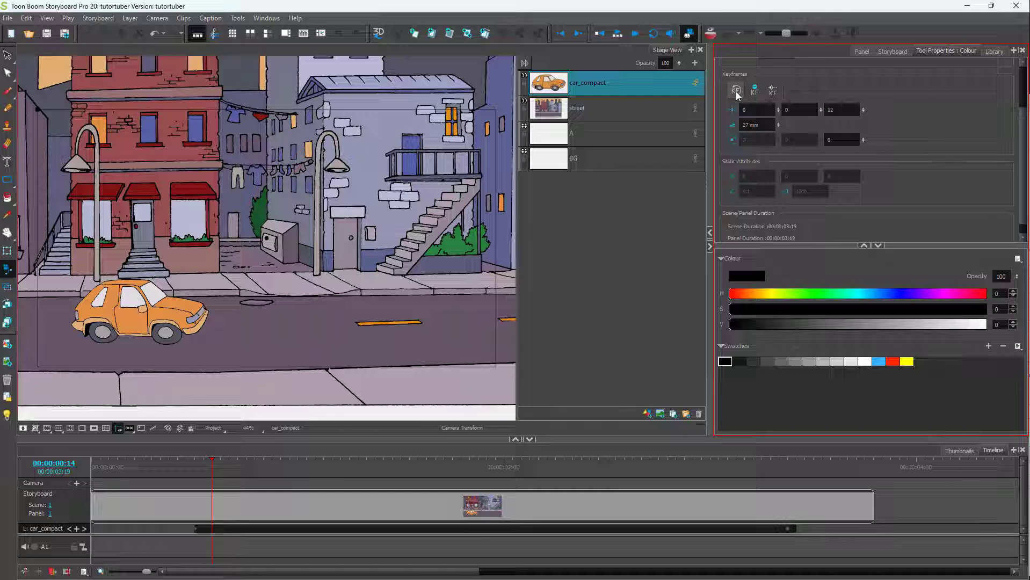
pyautogui.click(75, 150)
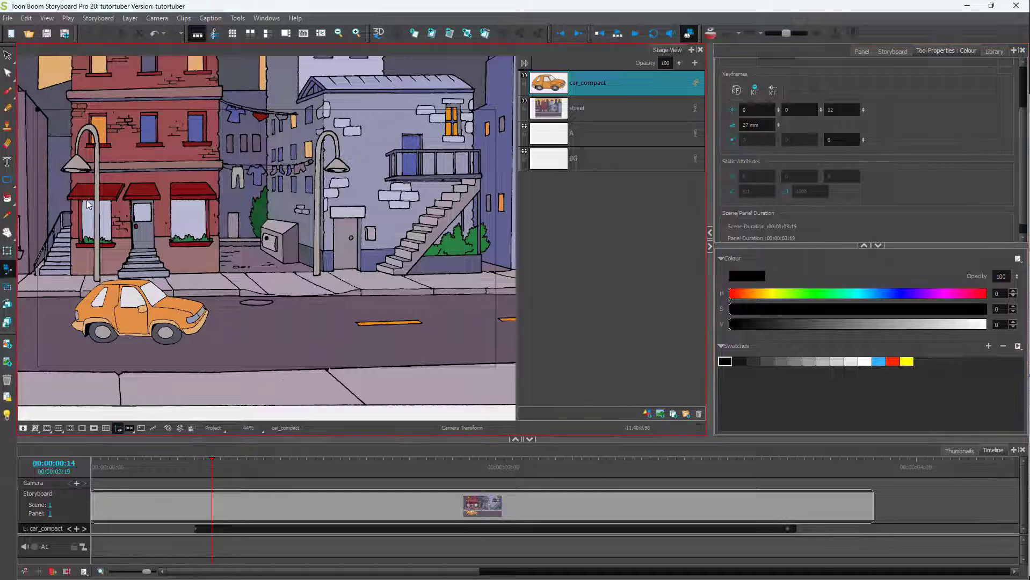
pyautogui.moveTo(36, 110); pyautogui.dragTo(34, 108)
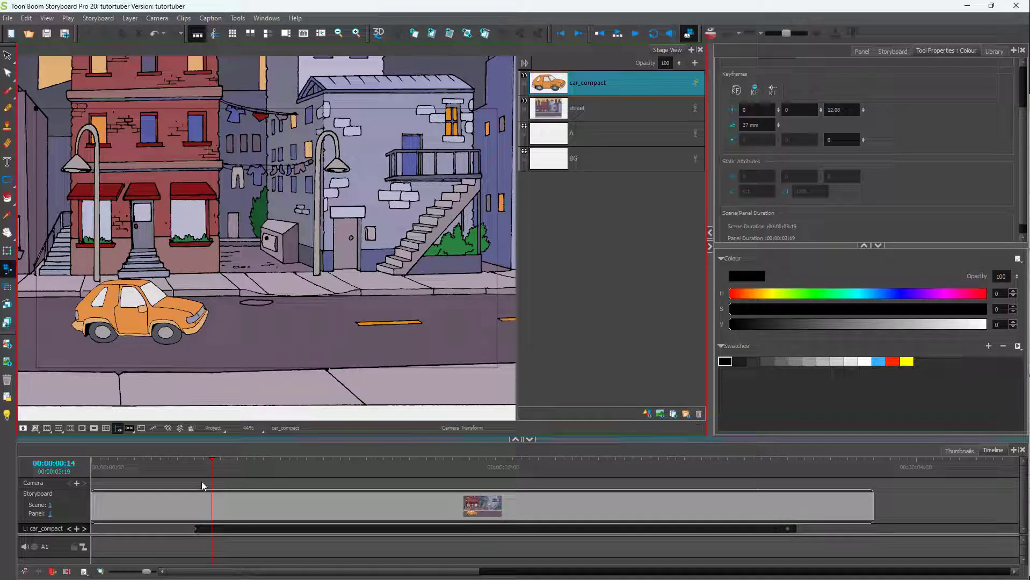
# Step: Add camera keyframes at frame 14 and 00:00:02:23, shrinking the frame to zoom in
pyautogui.click(36, 486)
pyautogui.click(76, 483)
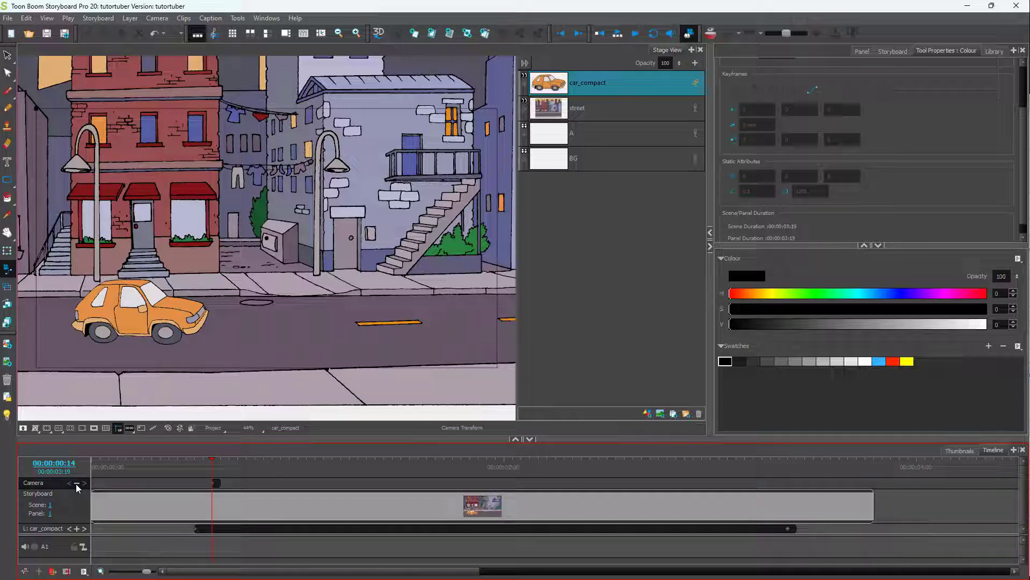
pyautogui.moveTo(227, 463); pyautogui.dragTo(702, 463)
pyautogui.moveTo(86, 134); pyautogui.dragTo(113, 156)
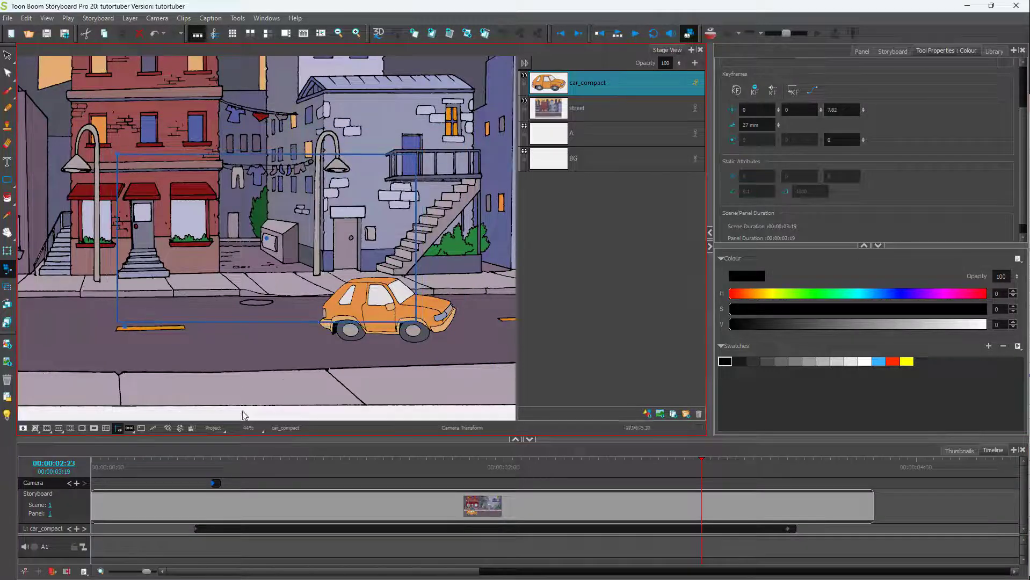
pyautogui.click(76, 482)
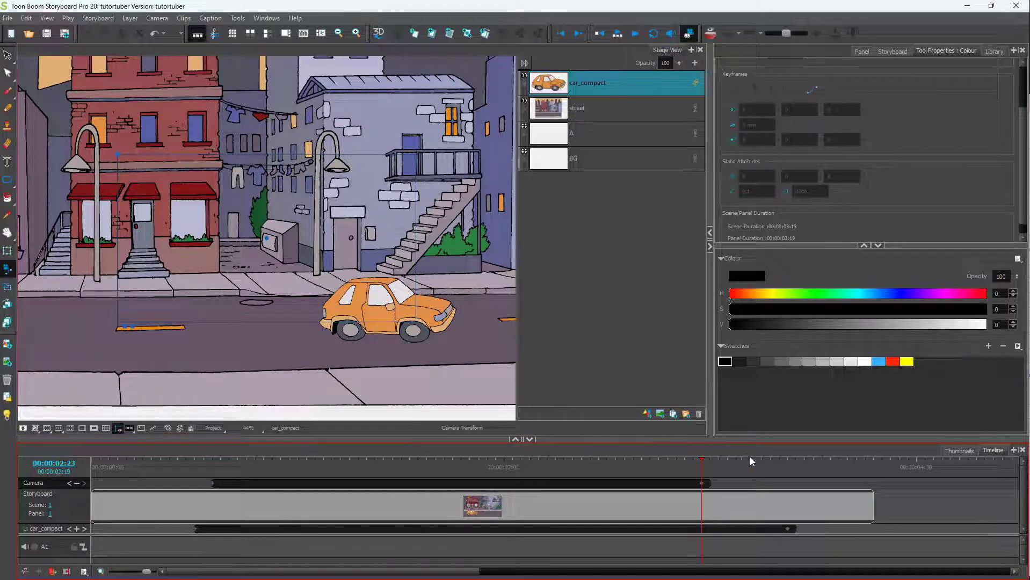
# Step: Rewind and play back the camera zoom, then return to frame 14
pyautogui.moveTo(694, 471); pyautogui.dragTo(177, 472)
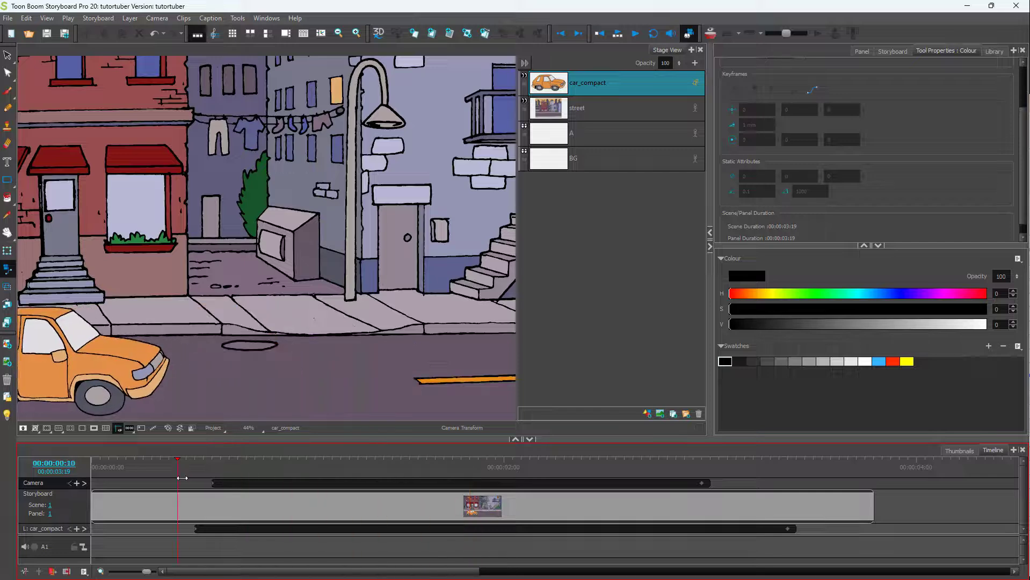
pyautogui.click(634, 34)
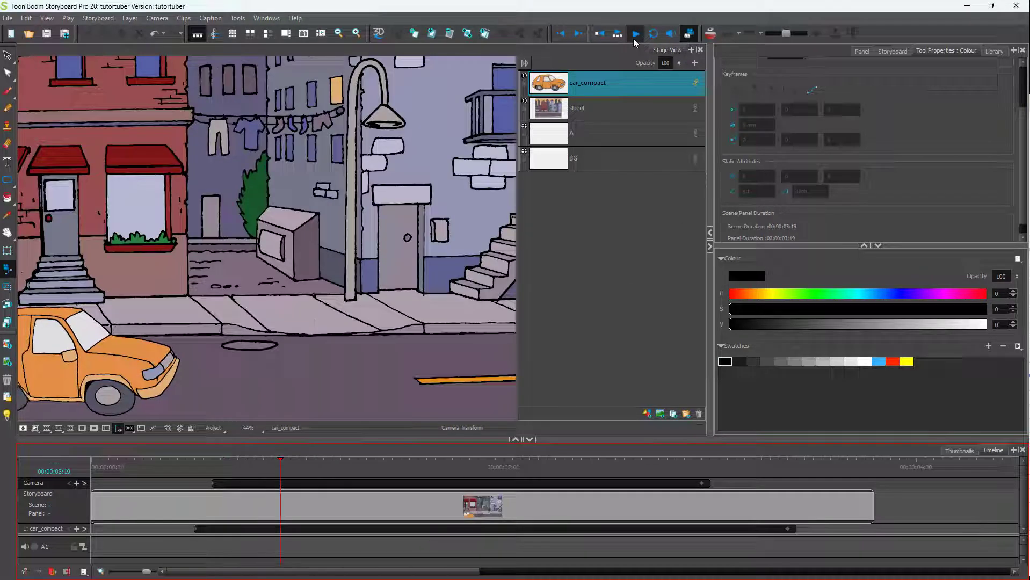
pyautogui.click(214, 465)
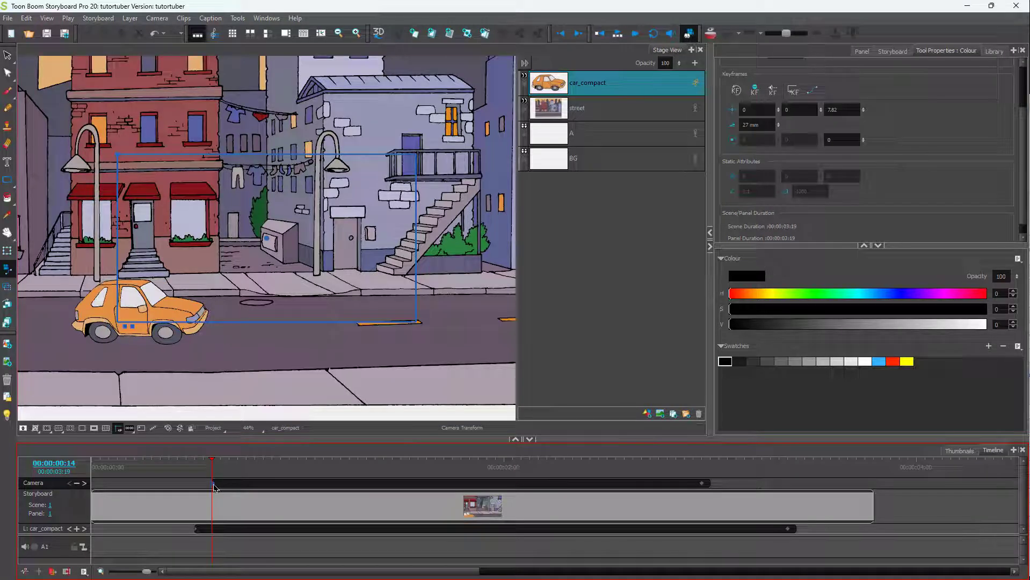
# Step: Widen the camera frame on the 00:00:02:23 keyframe and play back the gentler zoom
pyautogui.click(702, 463)
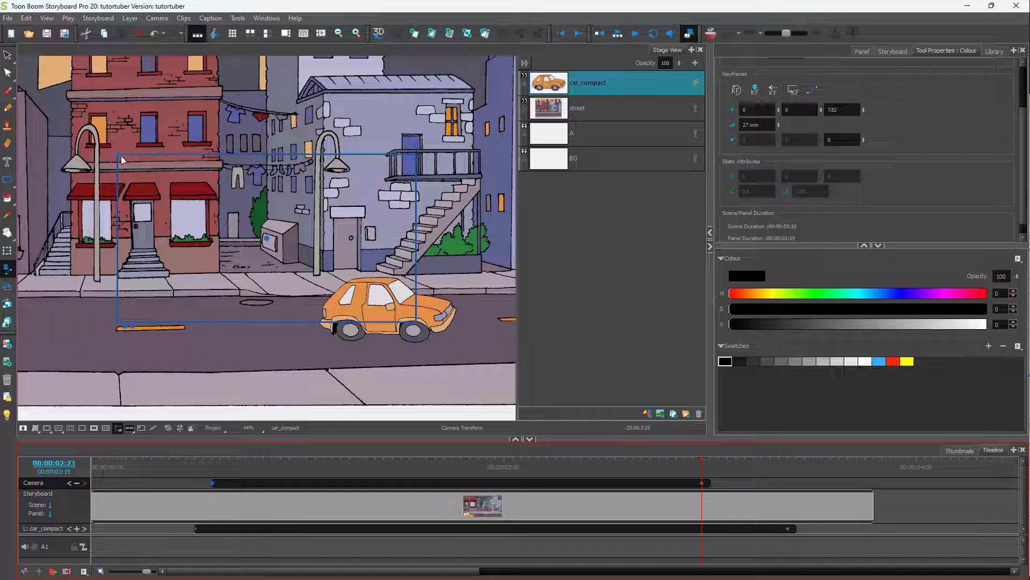
pyautogui.click(701, 483)
pyautogui.moveTo(117, 157); pyautogui.dragTo(51, 117)
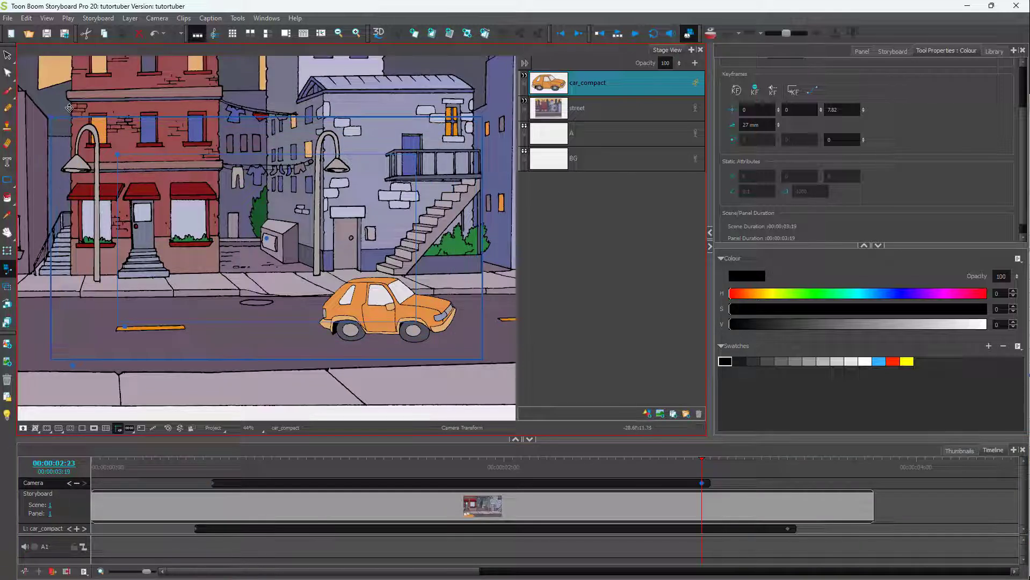
pyautogui.press('space')
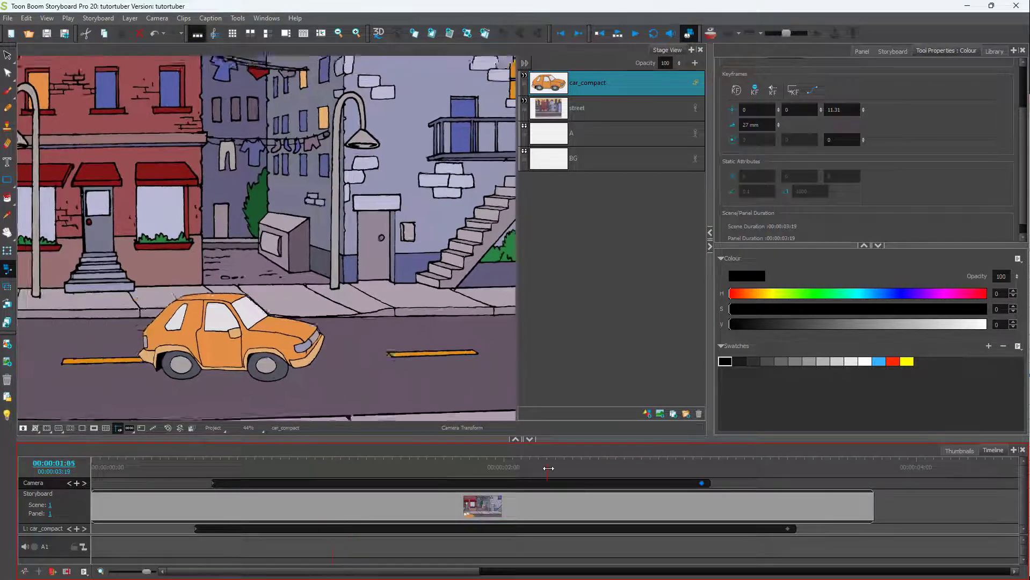
pyautogui.press('space')
# Step: Select the starting camera keyframe and bring up its Camera Transform ease settings
pyautogui.click(818, 194)
pyautogui.scroll(-1, 817, 193)
pyautogui.click(213, 485)
pyautogui.click(749, 139)
pyautogui.scroll(3, 749, 139)
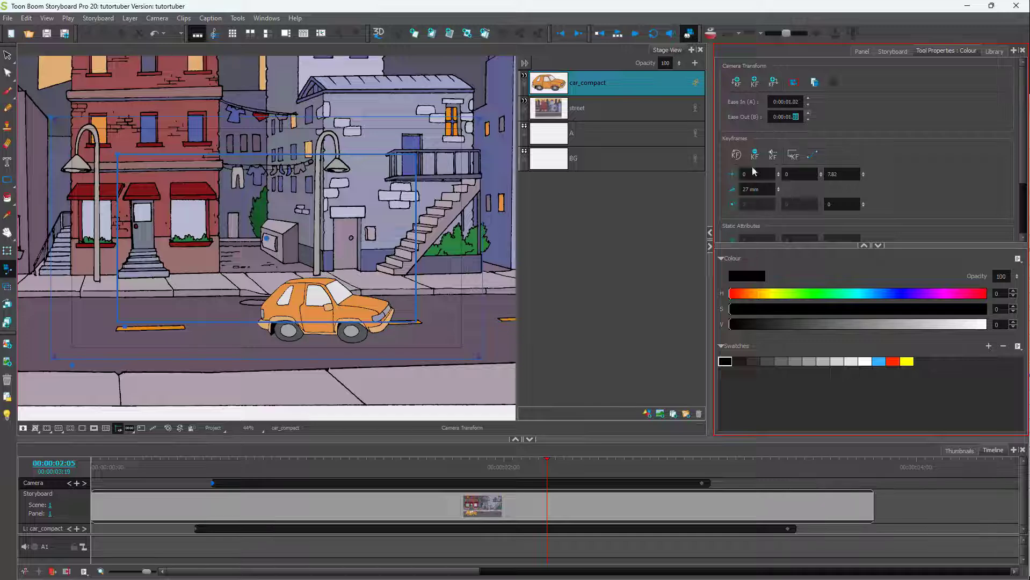
# Step: Rewind and play the eased camera push-in twice to review it
pyautogui.click(203, 468)
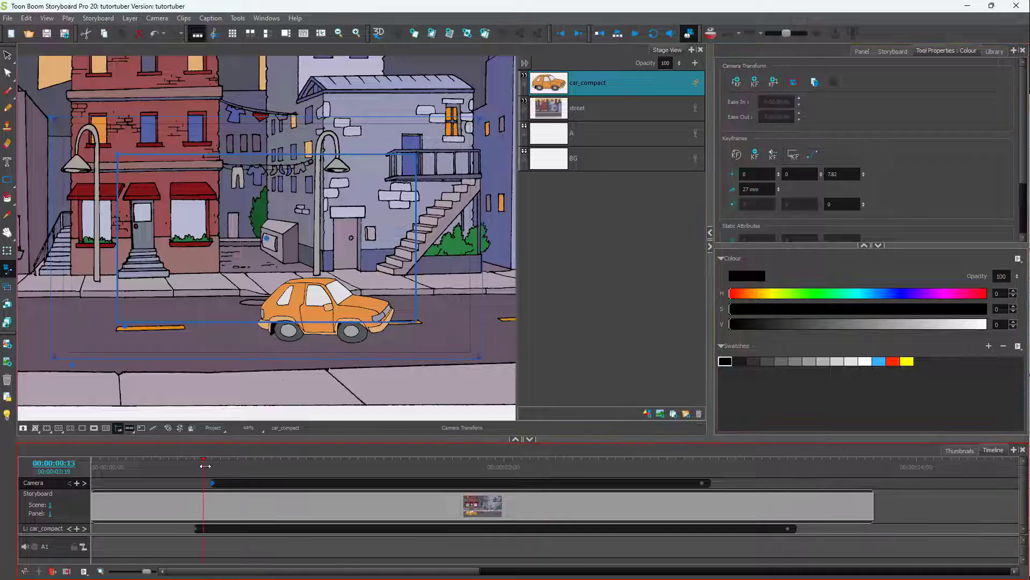
pyautogui.click(639, 36)
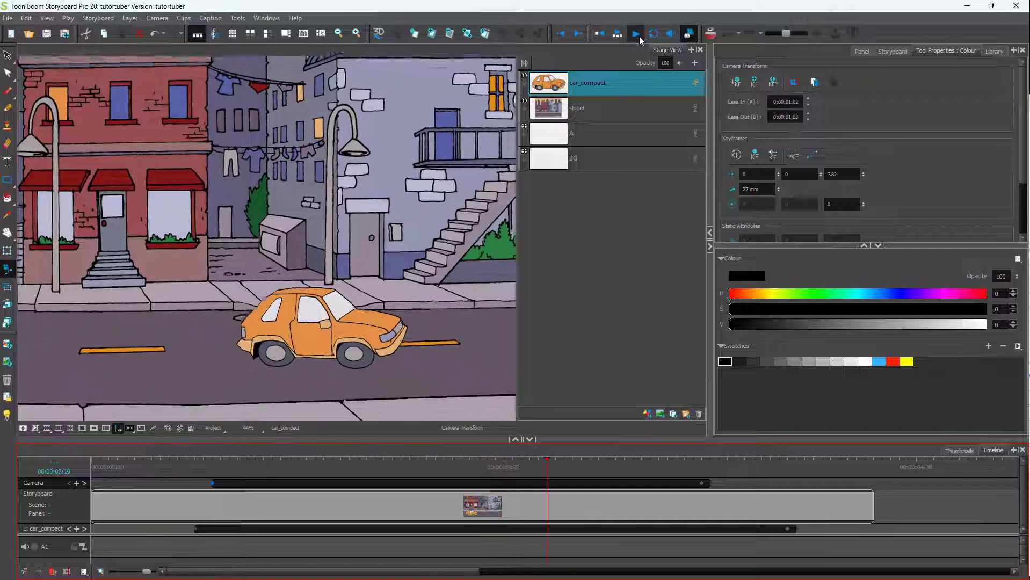
pyautogui.click(131, 500)
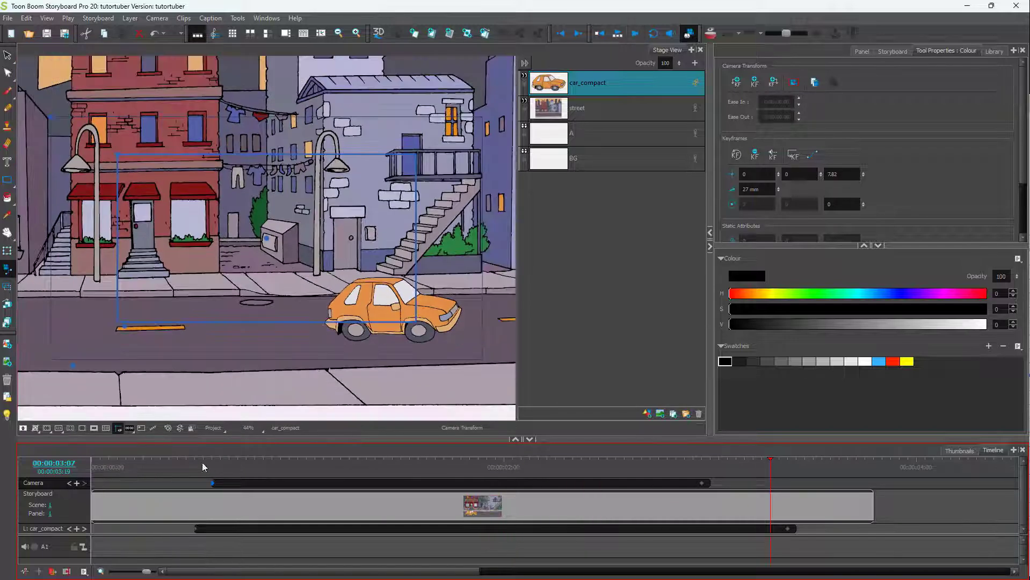
pyautogui.click(204, 466)
pyautogui.click(634, 36)
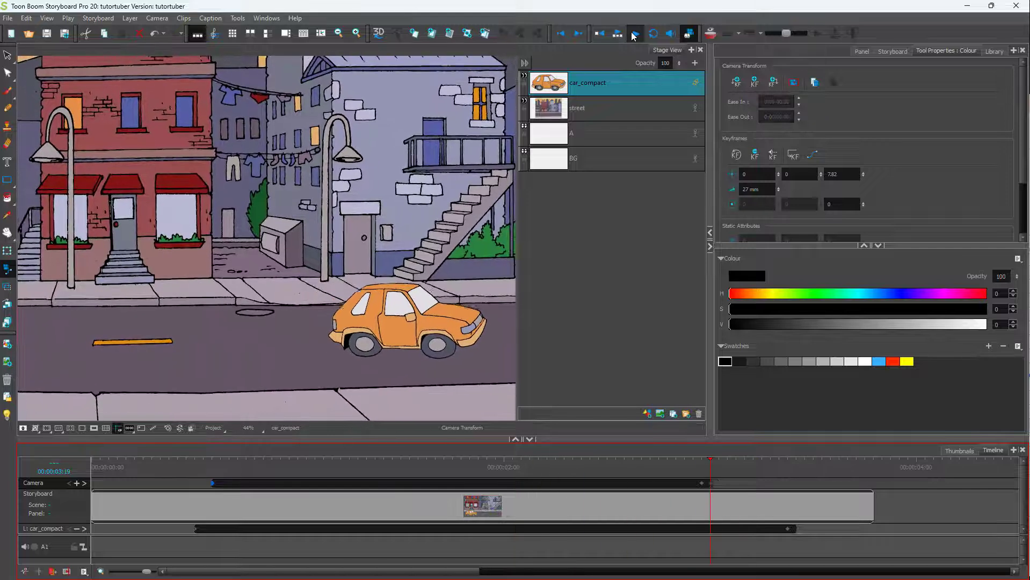
pyautogui.click(633, 36)
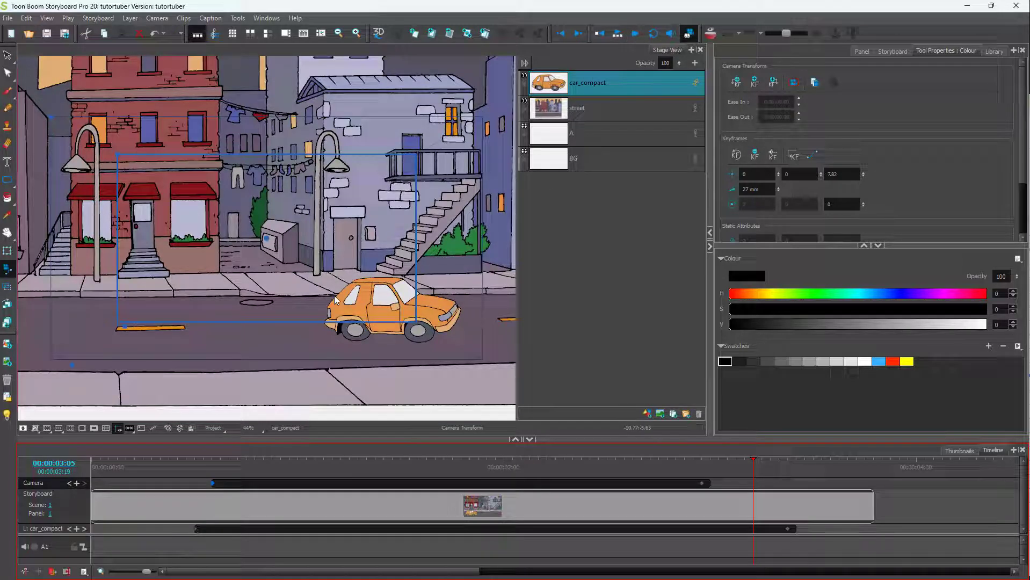